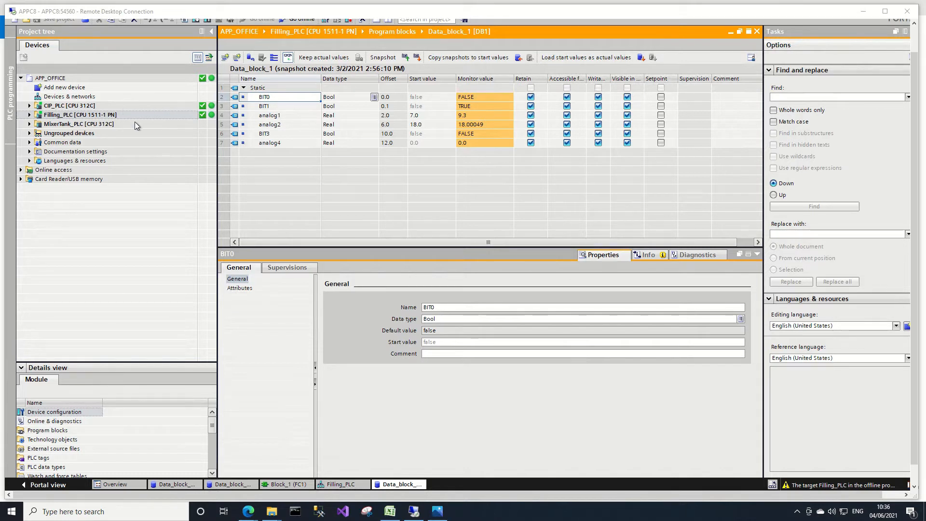
Step: View the photo of the PLC hardware setup and return to the remote desktop session
{"action": "left_click", "coordinate": [437, 512]}
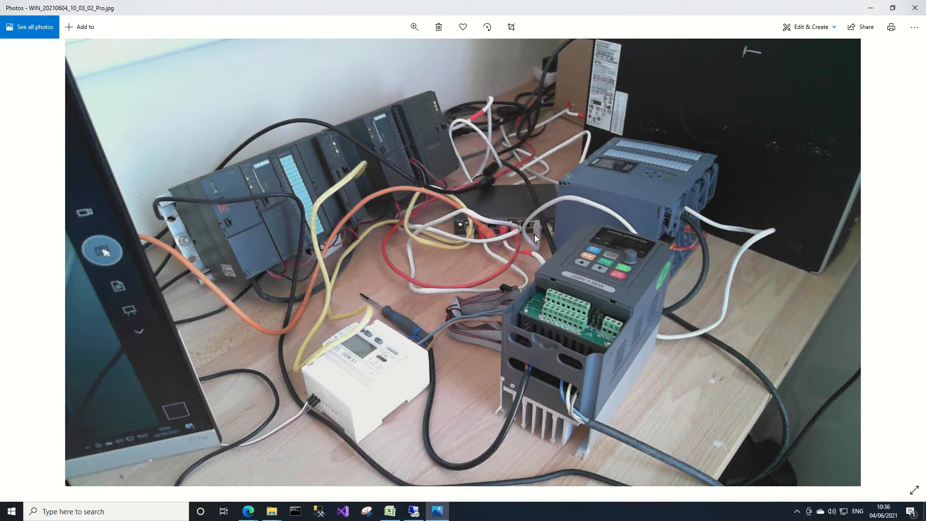
{"action": "left_click", "coordinate": [871, 8]}
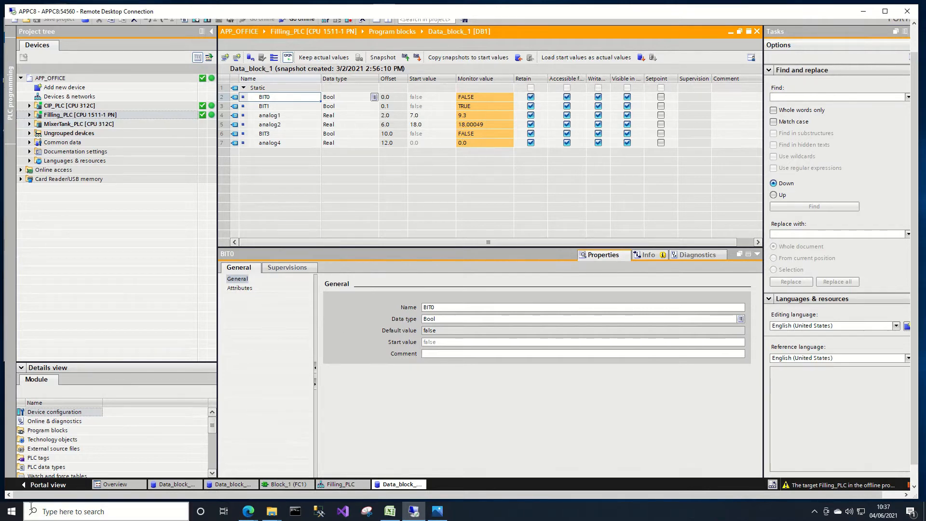
Step: Launch APP S7 Tag Verification and place its window beside the Data_block_1 table so the monitor values stay visible
{"action": "left_click", "coordinate": [10, 515]}
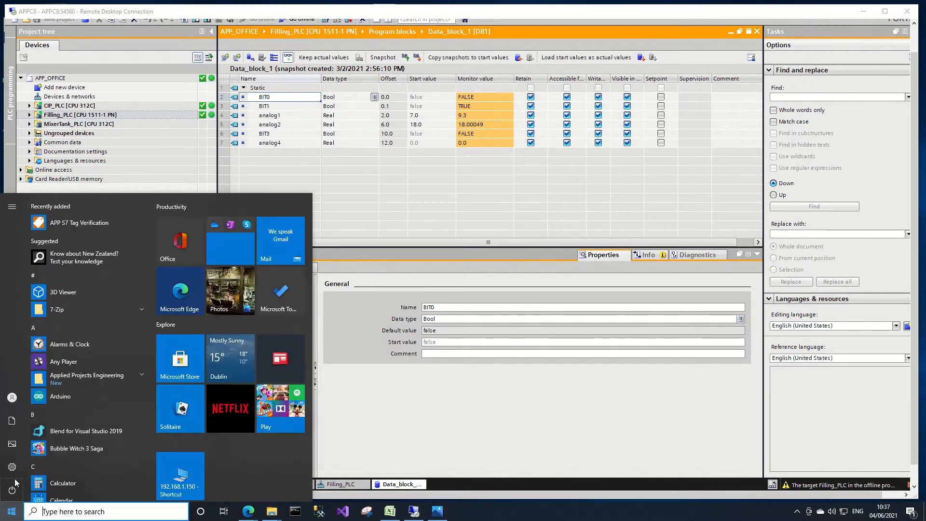
{"action": "left_click", "coordinate": [89, 221]}
{"action": "left_click_drag", "start_coordinate": [284, 59], "coordinate": [768, 164]}
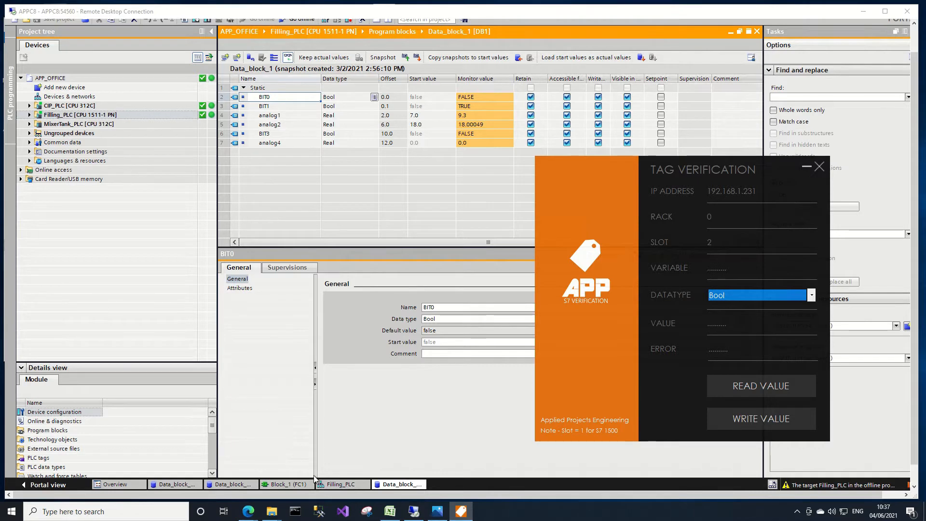
Step: Check Filling_PLC's IP address and the tag offsets in Data_block_1, and return to Tag Verification
{"action": "left_click", "coordinate": [331, 485]}
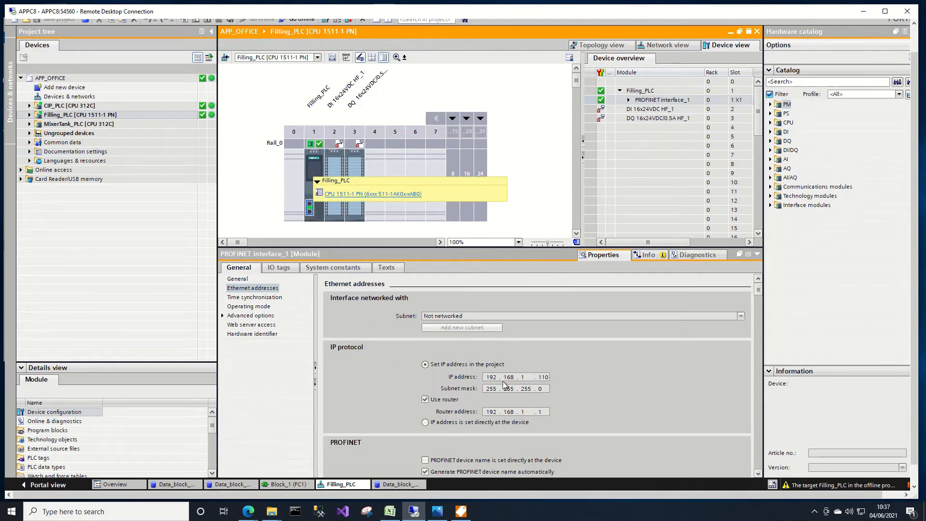
{"action": "left_click", "coordinate": [405, 488]}
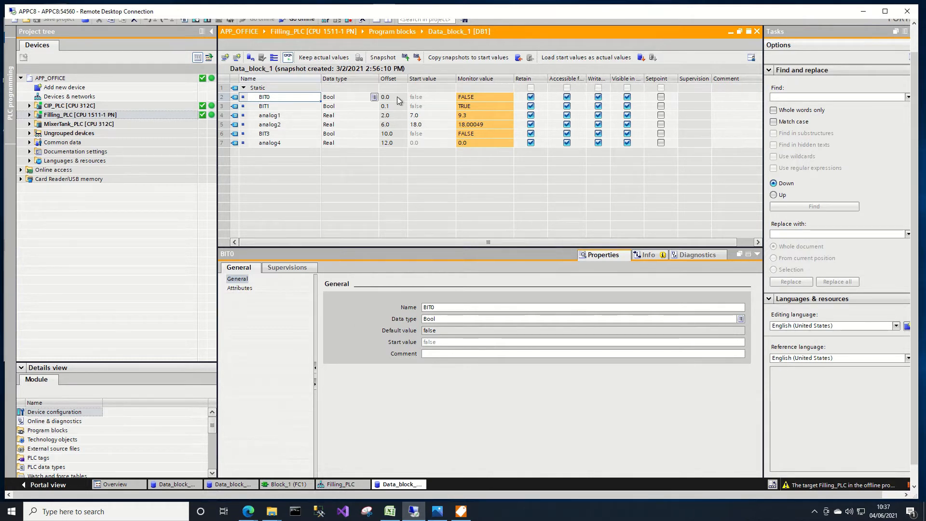
{"action": "left_click", "coordinate": [460, 511]}
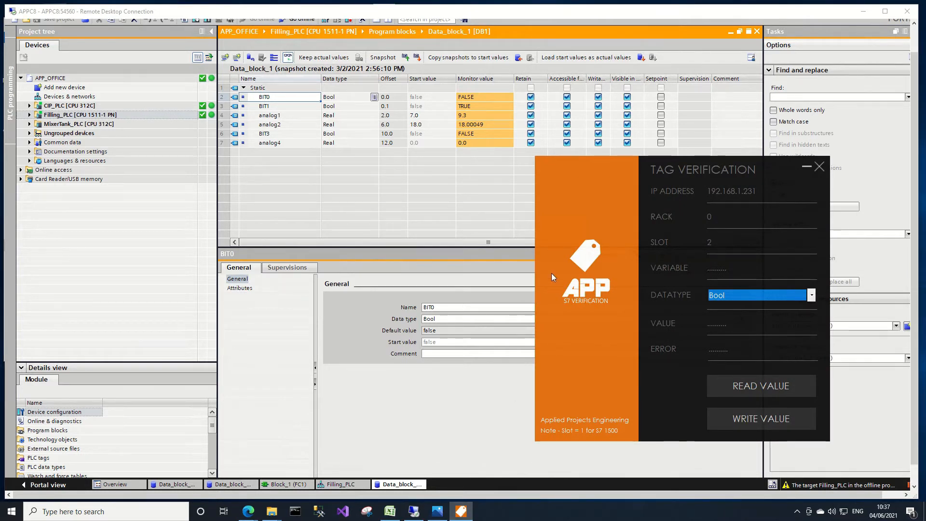
Step: Set the Tag Verification connection to IP address 192.168.1.110 and slot 1
{"action": "double_click", "coordinate": [746, 186]}
{"action": "type", "text": "110"}
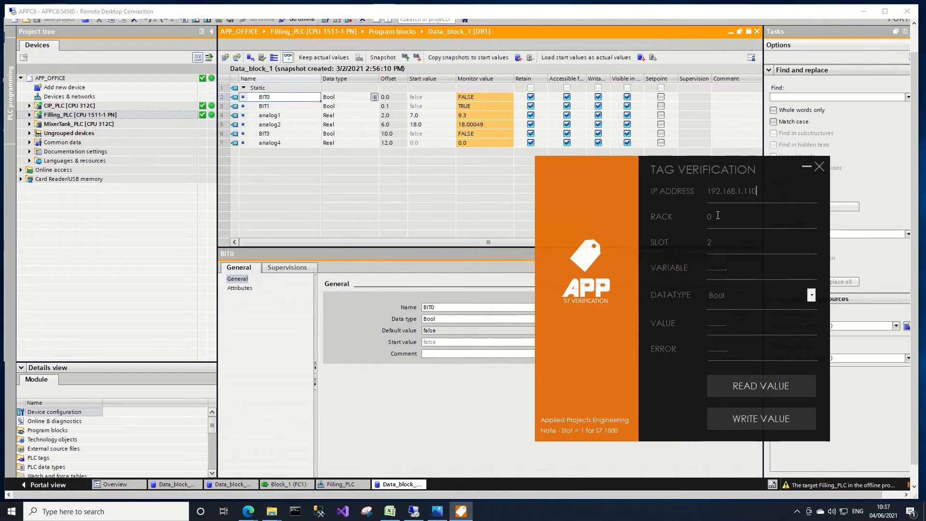
{"action": "double_click", "coordinate": [706, 242]}
{"action": "type", "text": "1"}
Step: Read the Bool variable DB1.DBX0.1 from the PLC
{"action": "left_click", "coordinate": [707, 270]}
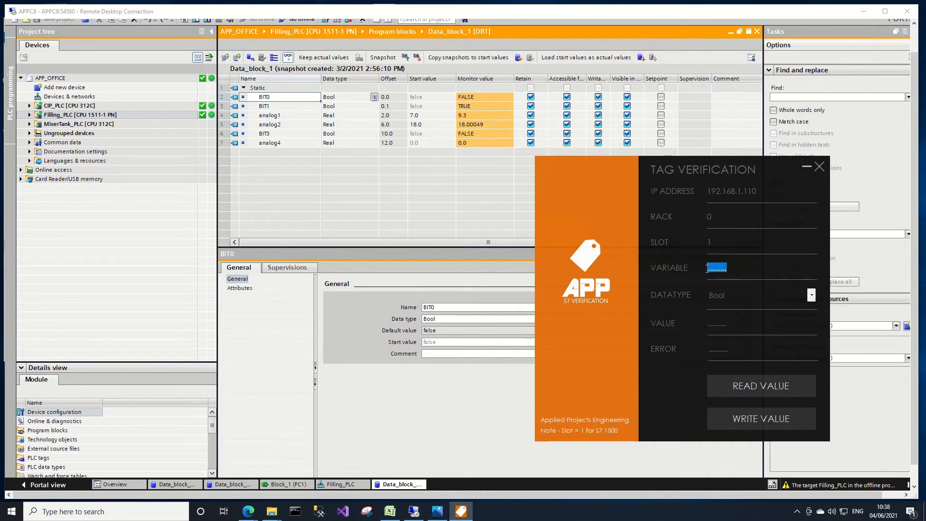
{"action": "type", "text": "DB1.DBX0.1"}
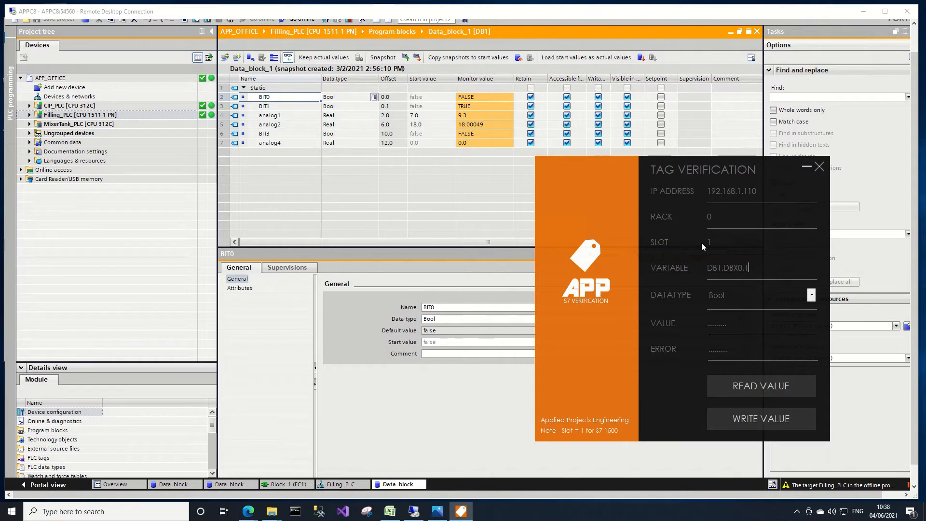
{"action": "left_click", "coordinate": [721, 388]}
Step: Write the value False to DB1.DBX0.1
{"action": "left_click_drag", "start_coordinate": [724, 323], "coordinate": [706, 325]}
{"action": "type", "text": "False"}
{"action": "left_click", "coordinate": [727, 418]}
Step: Change the datatype to Real and try to read the variable DB1.DBX 2
{"action": "left_click", "coordinate": [811, 295]}
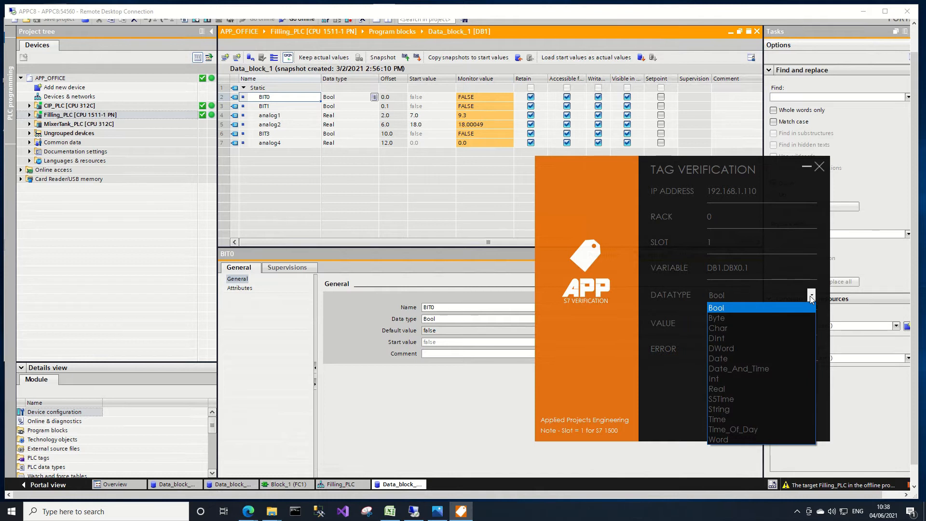
{"action": "left_click", "coordinate": [741, 389]}
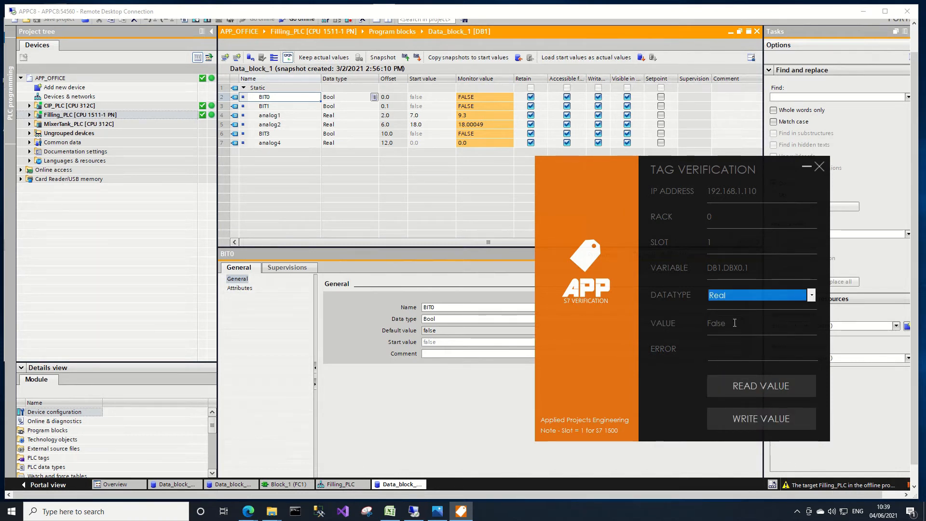
{"action": "left_click", "coordinate": [751, 266]}
{"action": "key", "text": "BackSpace"}
{"action": "key", "text": "BackSpace"}
{"action": "key", "text": "BackSpace"}
{"action": "type", "text": "2"}
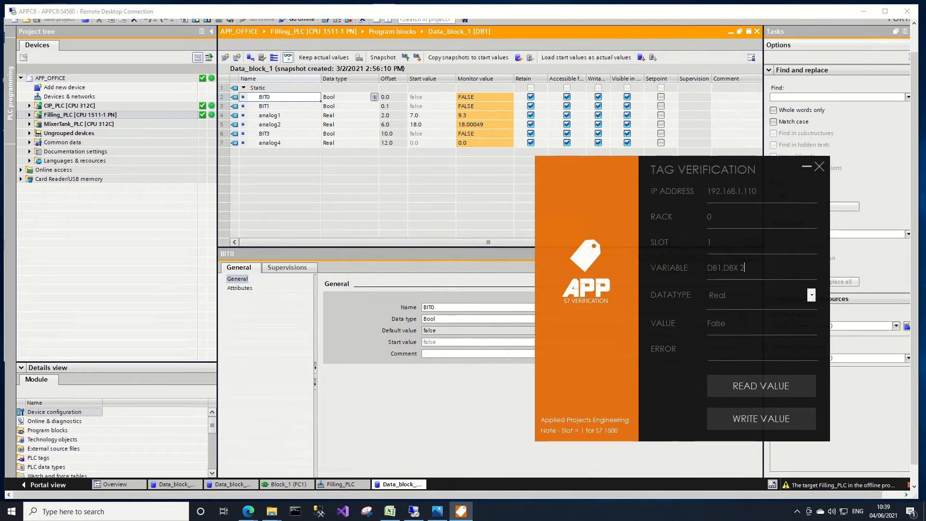
{"action": "left_click", "coordinate": [725, 384]}
Step: Correct the variable address to DB1.DBD 2 and read its value
{"action": "left_click", "coordinate": [741, 267]}
{"action": "key", "text": "BackSpace"}
{"action": "key", "text": "BackSpace"}
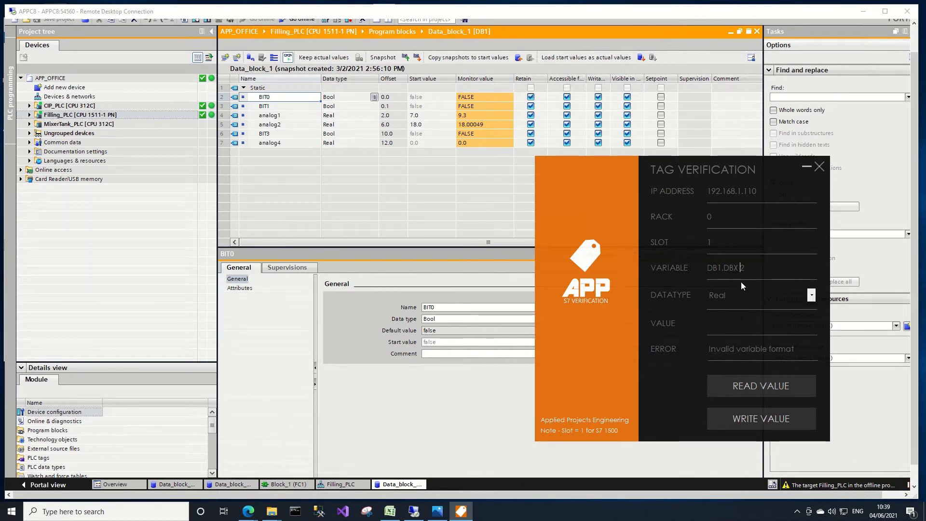
{"action": "key", "text": "BackSpace"}
{"action": "left_click", "coordinate": [726, 386]}
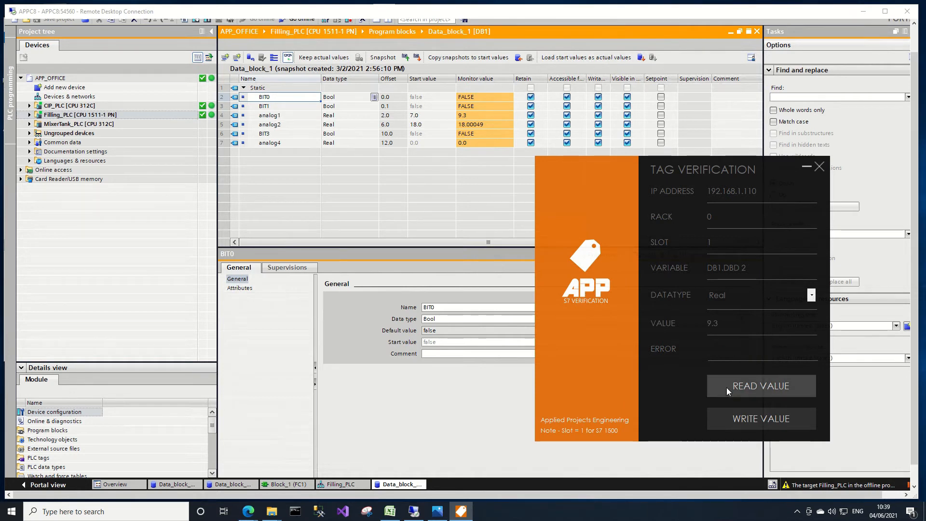
Step: Modify the online value of analog1 to 11.0 in Data_block_1 and read DB1.DBD 2 again in Tag Verification
{"action": "double_click", "coordinate": [473, 116]}
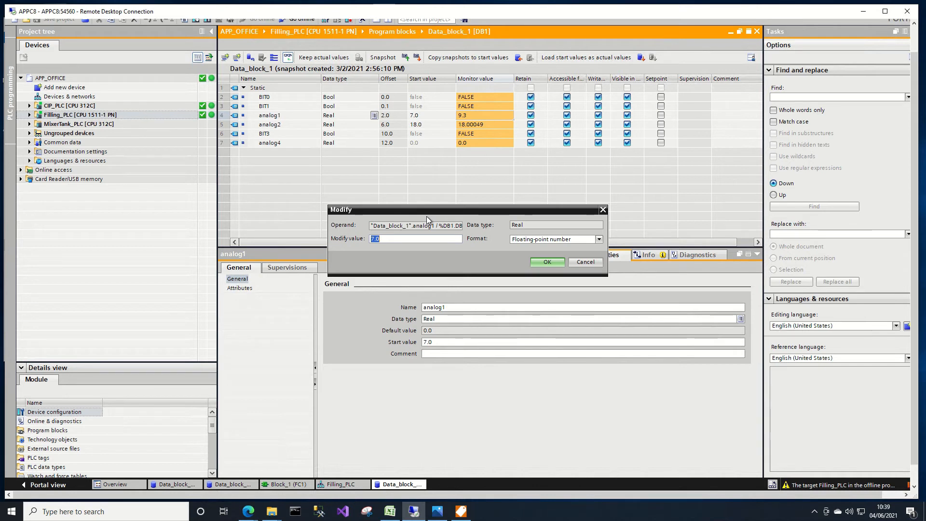
{"action": "type", "text": "11.0"}
{"action": "left_click", "coordinate": [550, 264]}
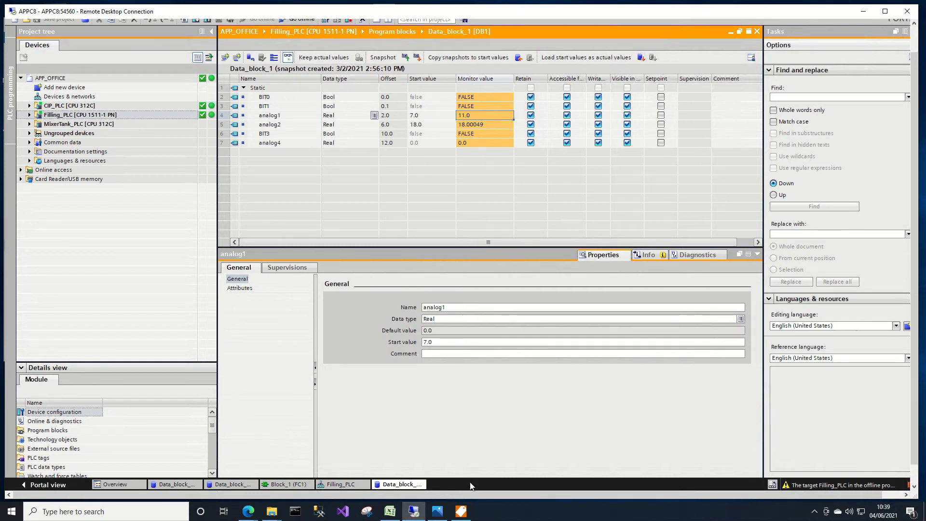
{"action": "left_click", "coordinate": [461, 511]}
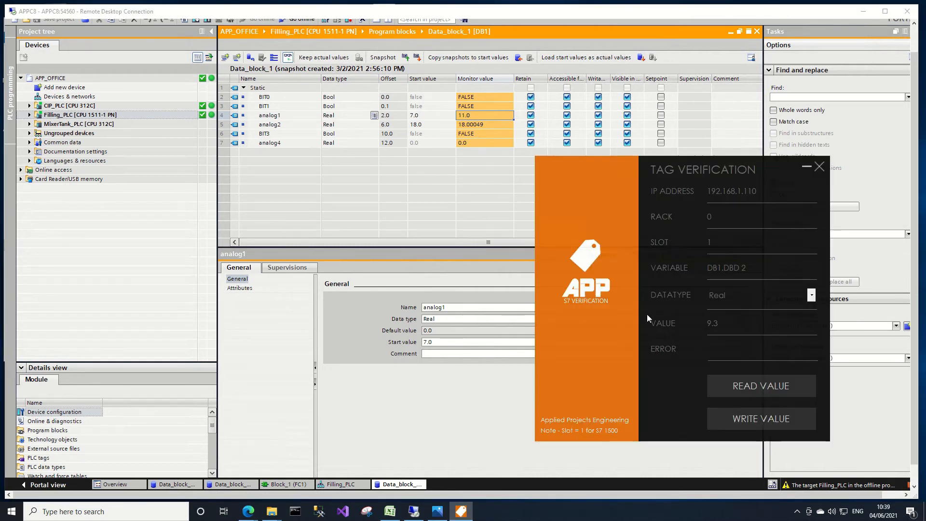
{"action": "left_click", "coordinate": [731, 383]}
Step: Write the value 15 to DB1.DBD 2 from Tag Verification
{"action": "double_click", "coordinate": [702, 324]}
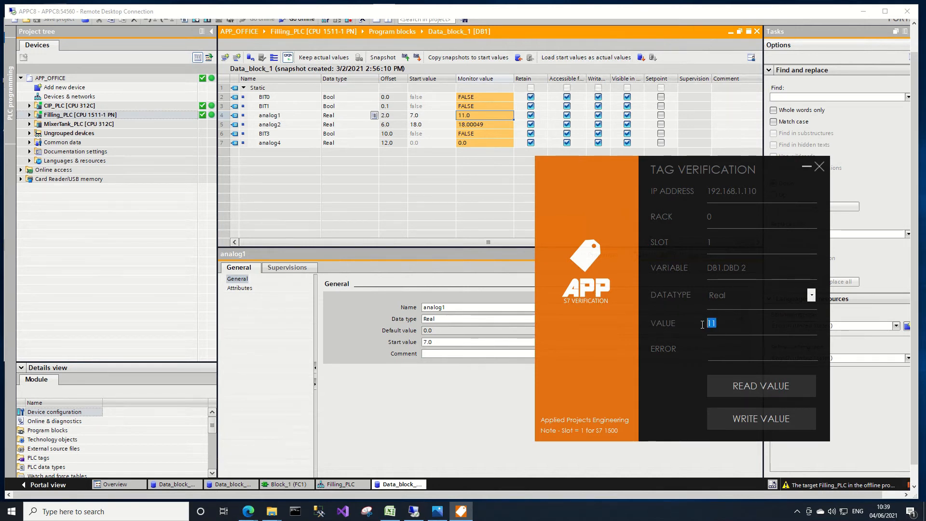
{"action": "type", "text": "15"}
{"action": "left_click", "coordinate": [728, 421]}
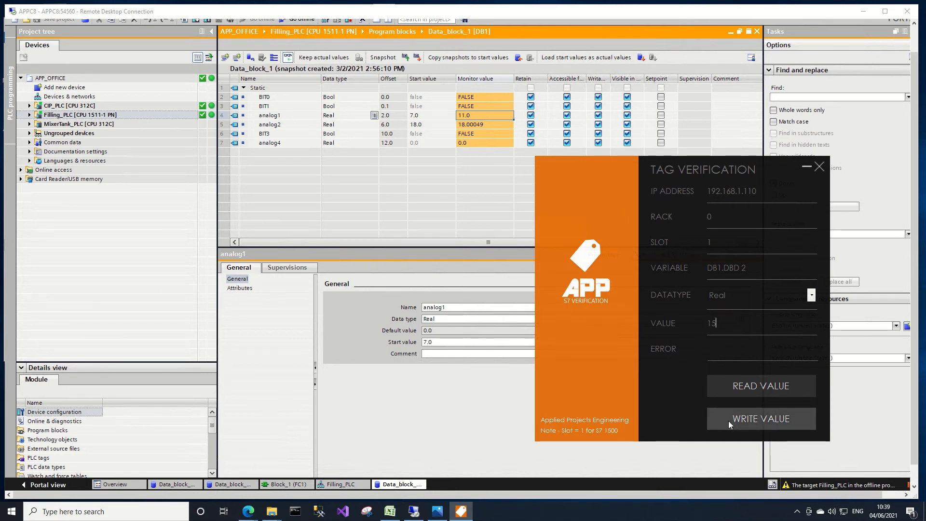